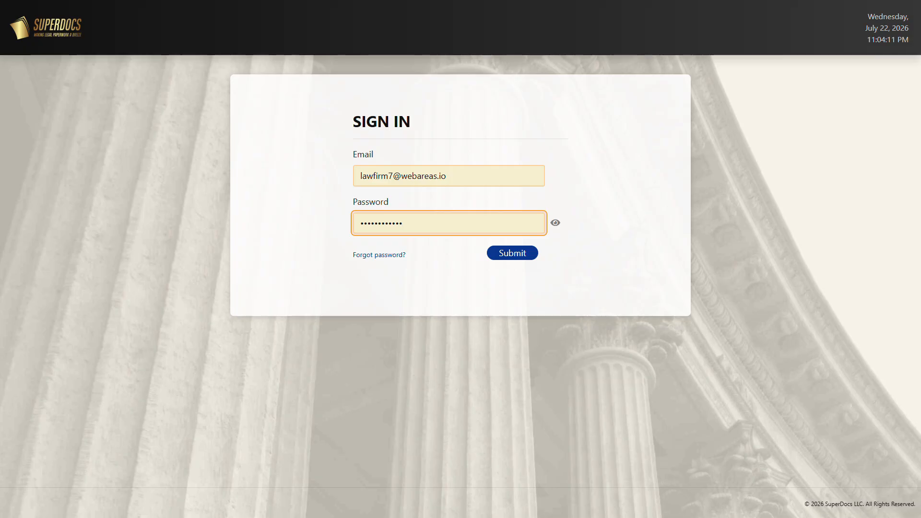
Sign in and open the list of cases.
{"action": "left_click", "coordinate": [512, 257]}
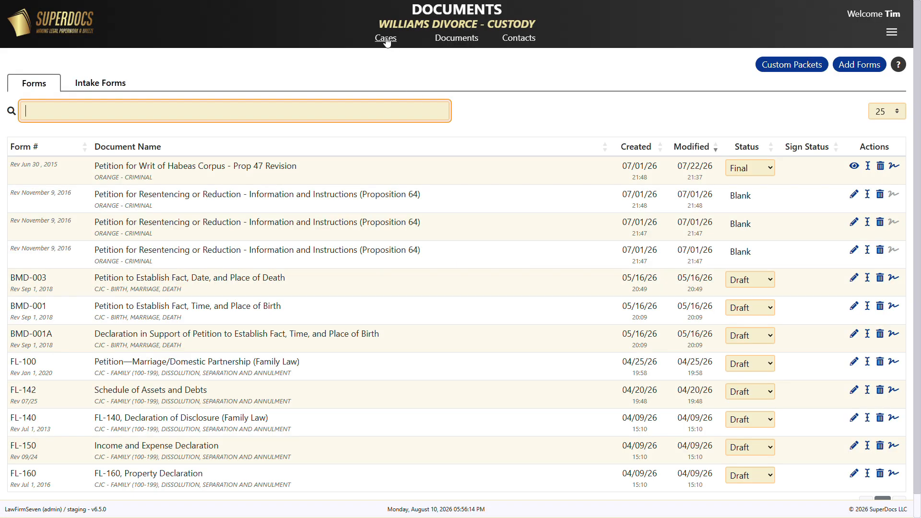
{"action": "left_click", "coordinate": [387, 41]}
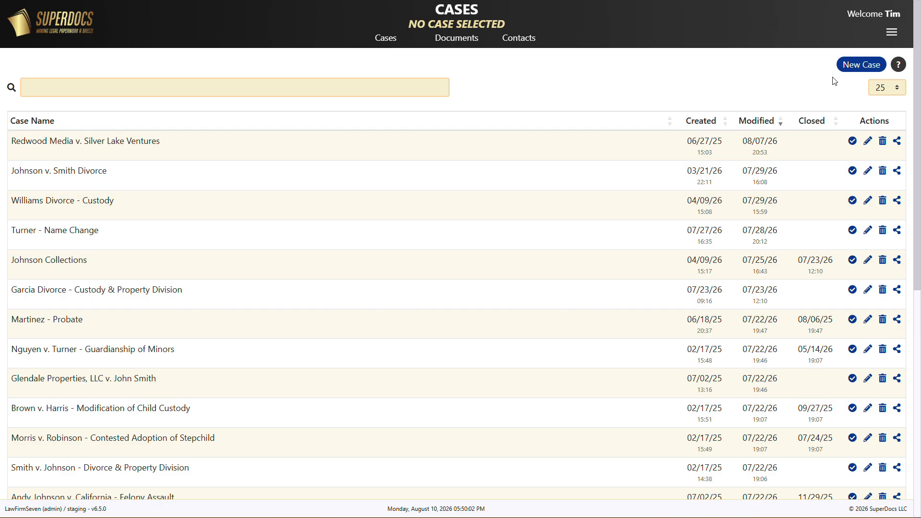
Create a new case named Hernandez Divorce.
{"action": "left_click", "coordinate": [851, 67]}
{"action": "type", "text": "Hern"}
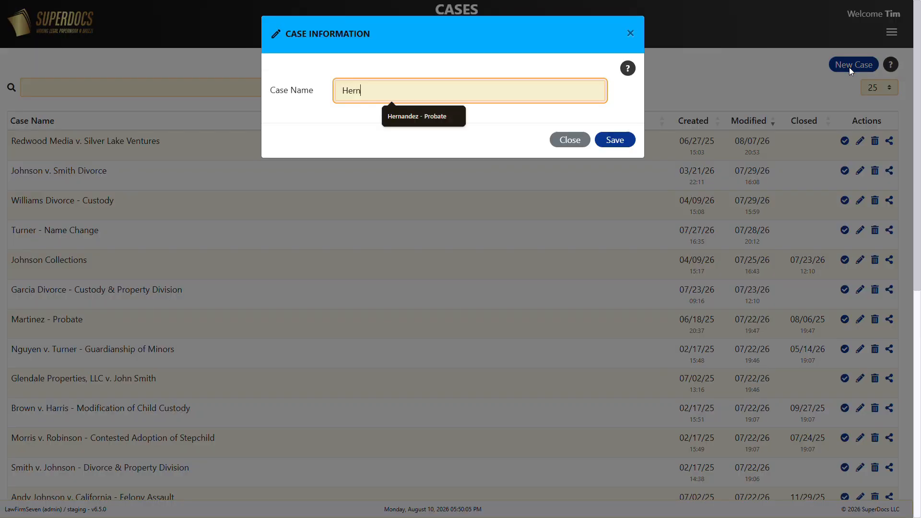
{"action": "type", "text": "andez Divo"}
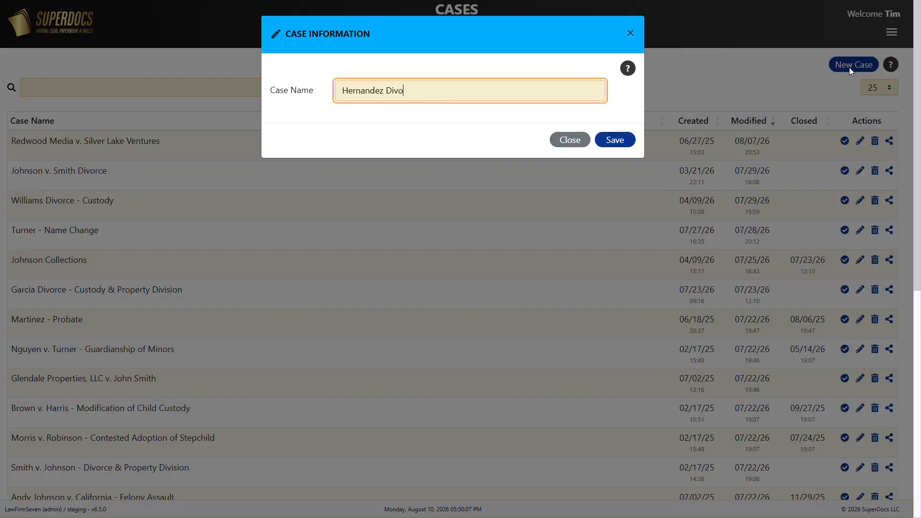
{"action": "type", "text": "rce"}
{"action": "left_click", "coordinate": [615, 140]}
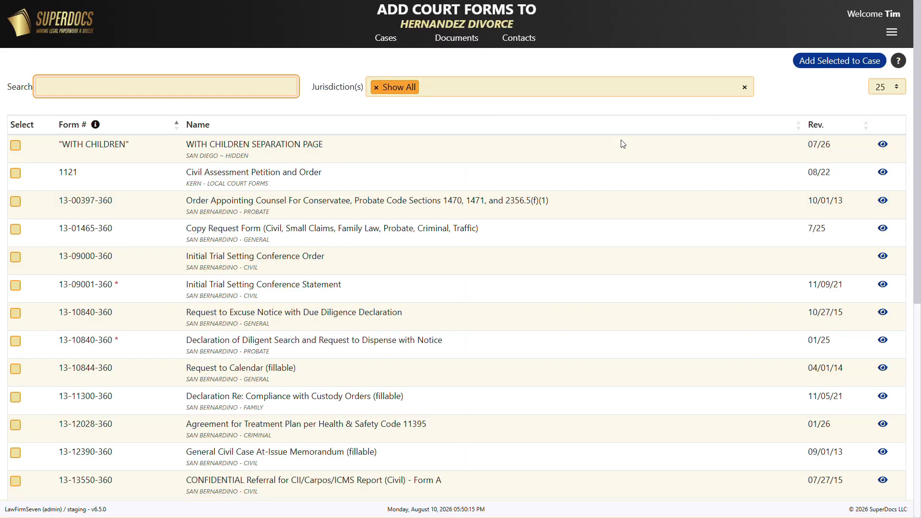
Show only client intake forms and preview the Divorce Intake Form.
{"action": "left_click", "coordinate": [508, 88]}
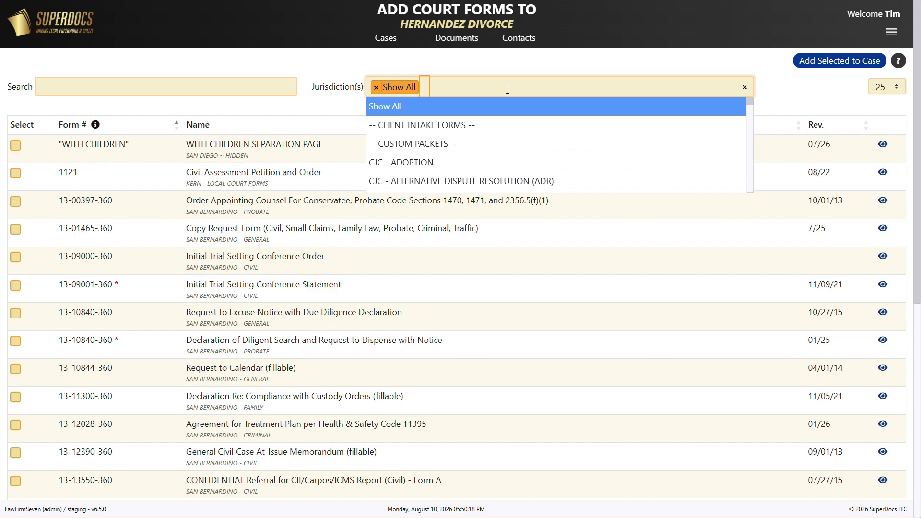
{"action": "left_click", "coordinate": [441, 124]}
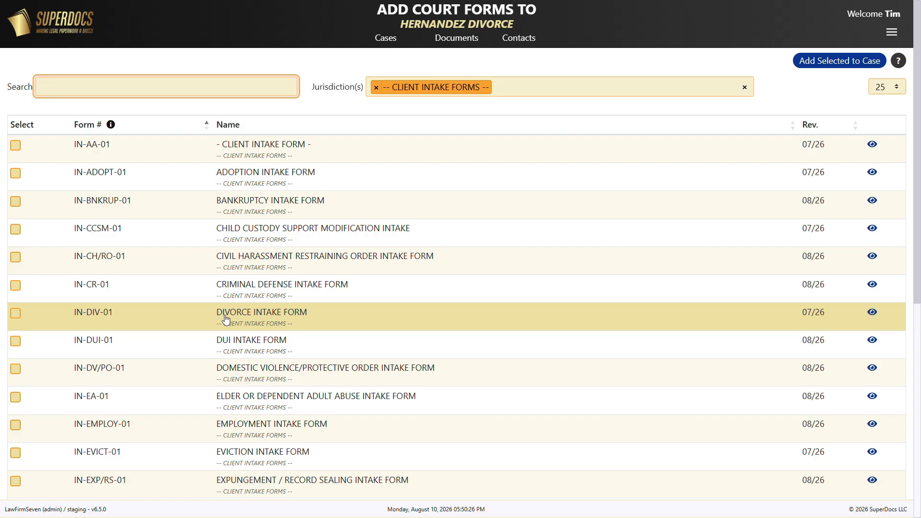
{"action": "left_click", "coordinate": [872, 313]}
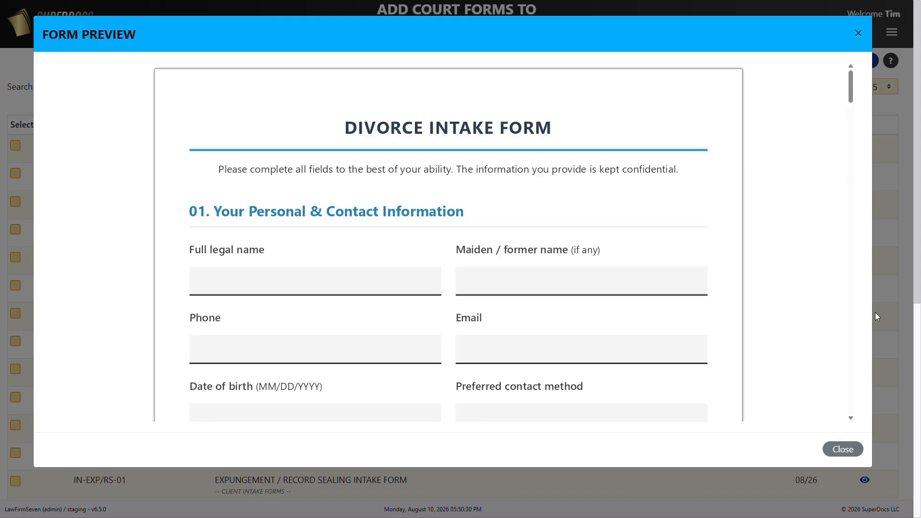
{"action": "scroll", "coordinate": [801, 310], "scroll_direction": "down", "scroll_amount": 3}
{"action": "scroll", "coordinate": [802, 311], "scroll_direction": "up", "scroll_amount": 3}
{"action": "left_click", "coordinate": [846, 450]}
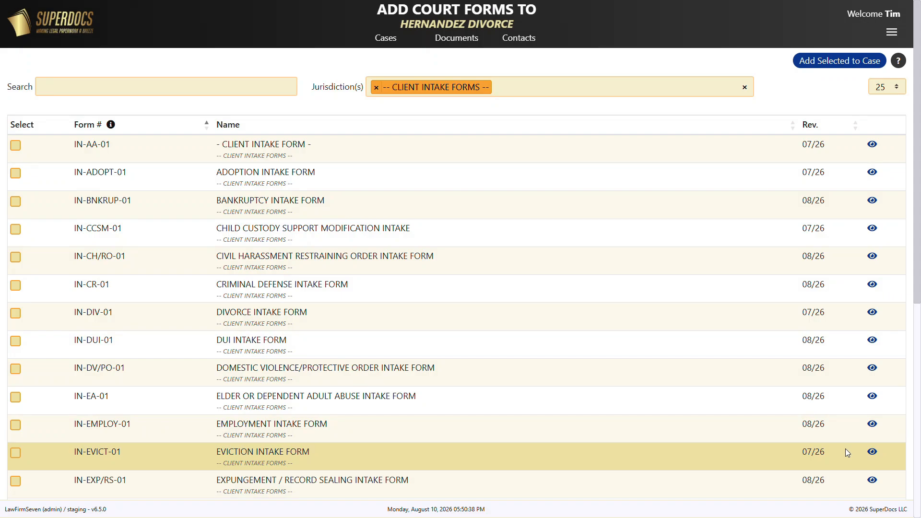
Add the Divorce Intake Form (IN-DIV-01) to the case and go fill out the forms.
{"action": "left_click", "coordinate": [16, 313]}
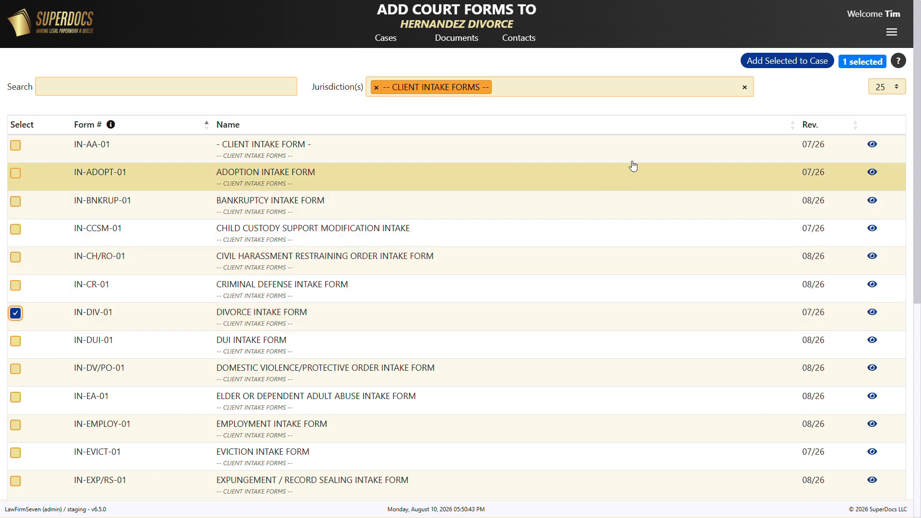
{"action": "left_click", "coordinate": [792, 64]}
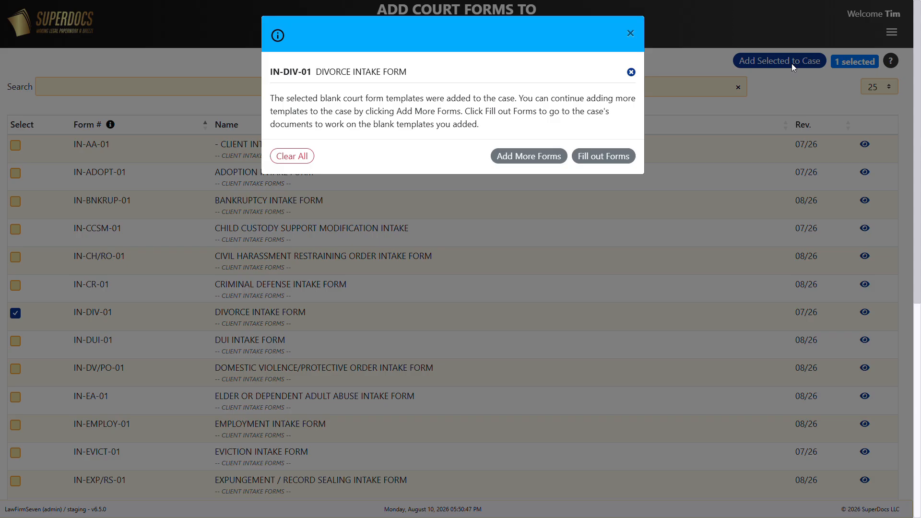
{"action": "left_click", "coordinate": [607, 157]}
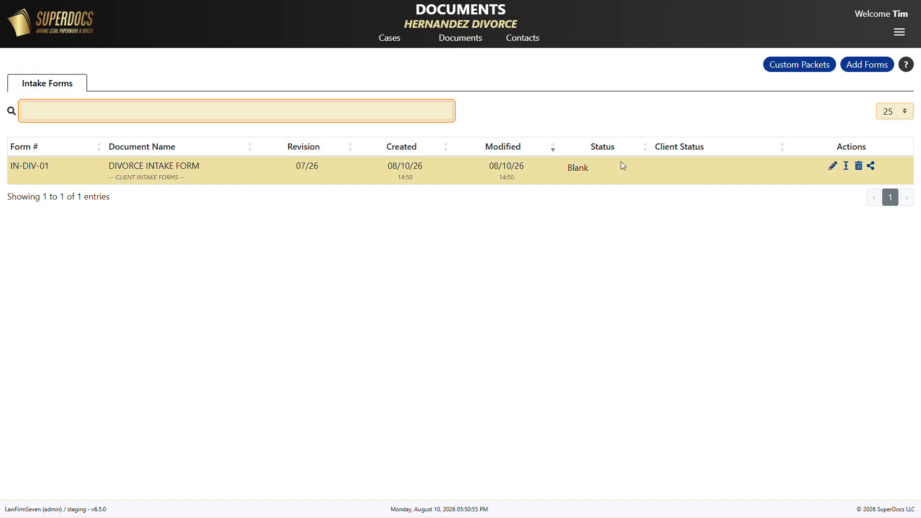
Open sharing for the intake form and search all contacts for johnson.
{"action": "left_click", "coordinate": [873, 168]}
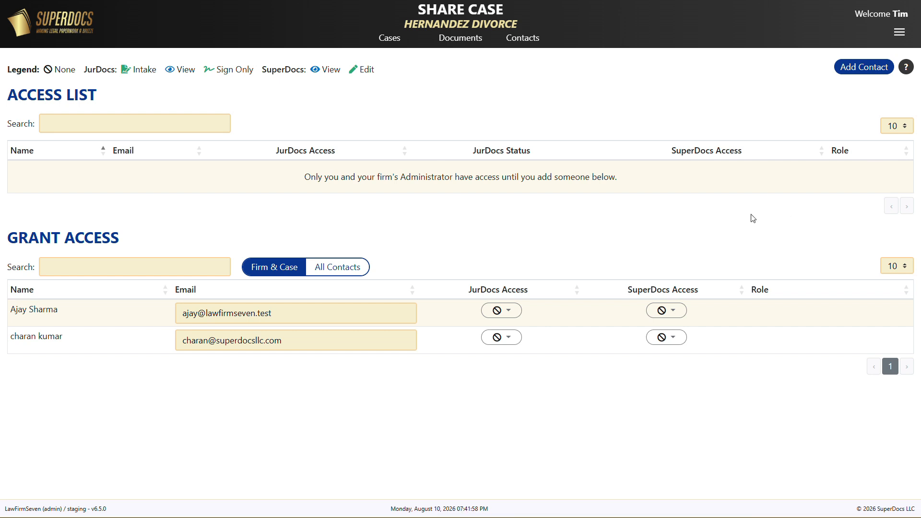
{"action": "left_click", "coordinate": [352, 269]}
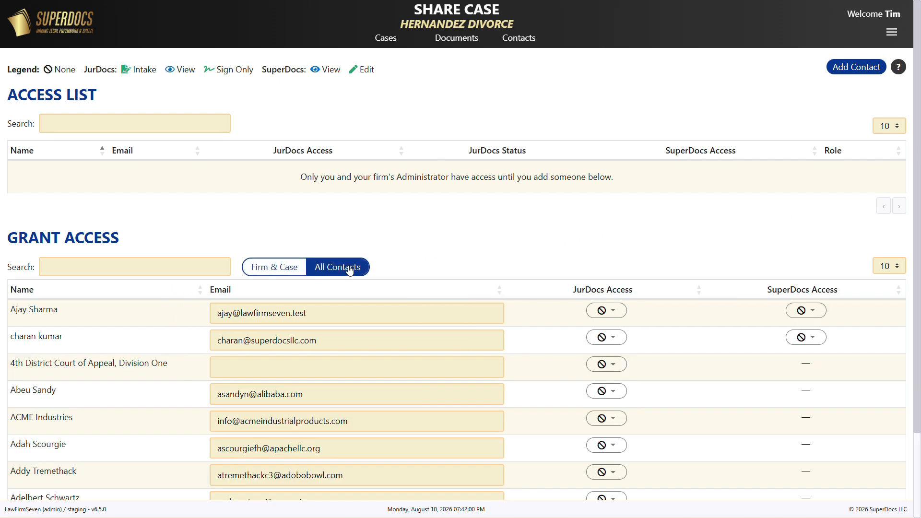
{"action": "left_click", "coordinate": [187, 267]}
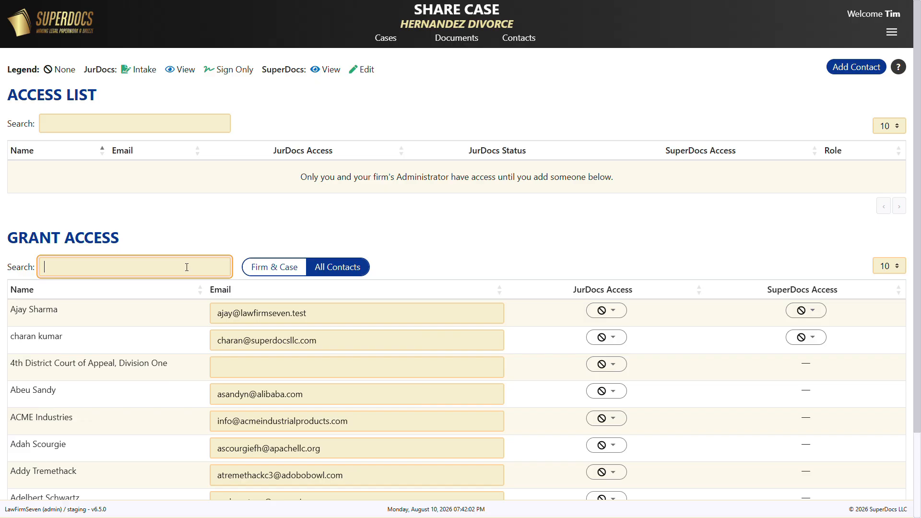
{"action": "type", "text": "johnson"}
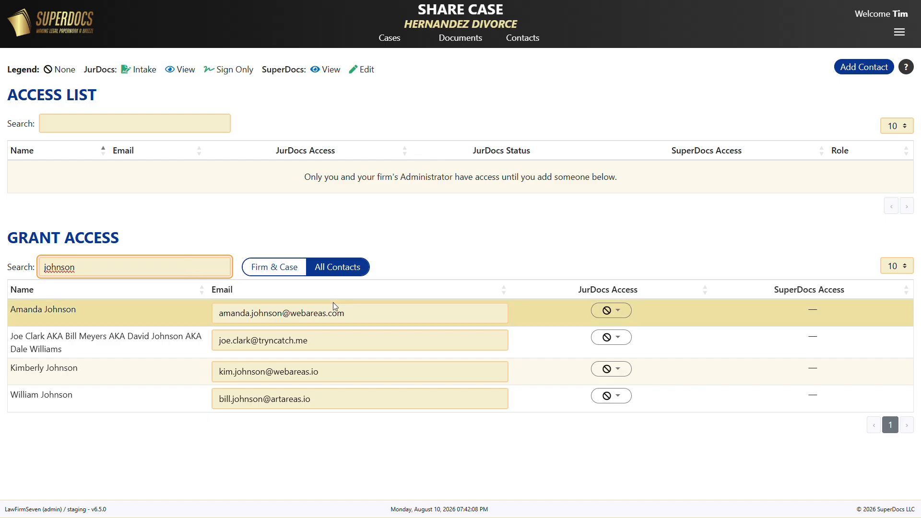
{"action": "left_click", "coordinate": [620, 313]}
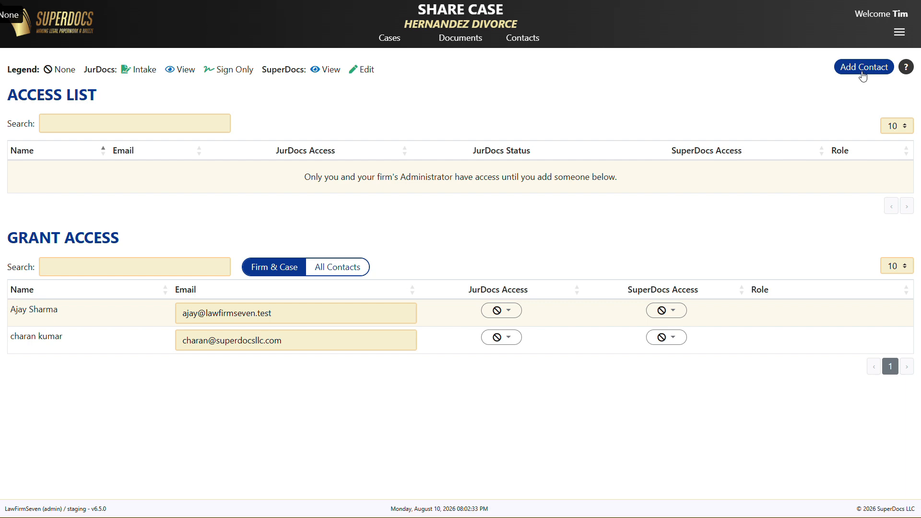
Start a new contact and enter the client's full name and e-mail address.
{"action": "left_click", "coordinate": [863, 72]}
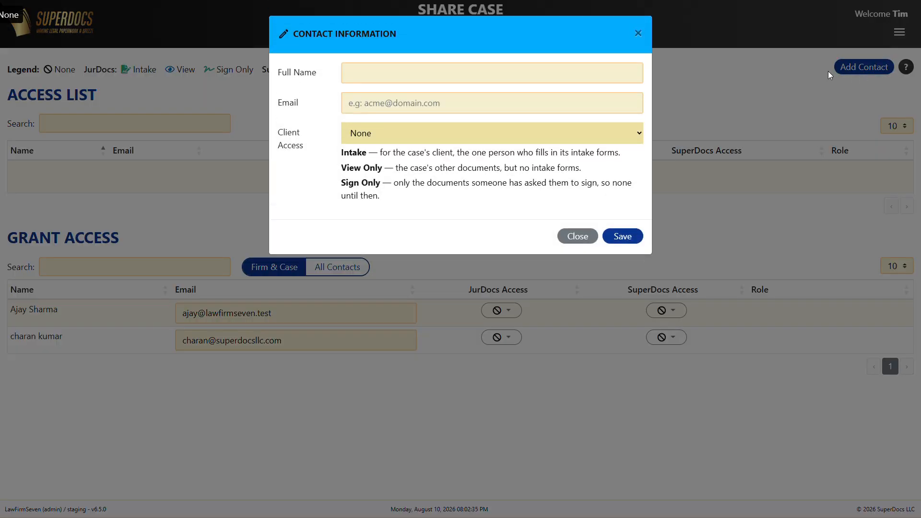
{"action": "left_click", "coordinate": [617, 72]}
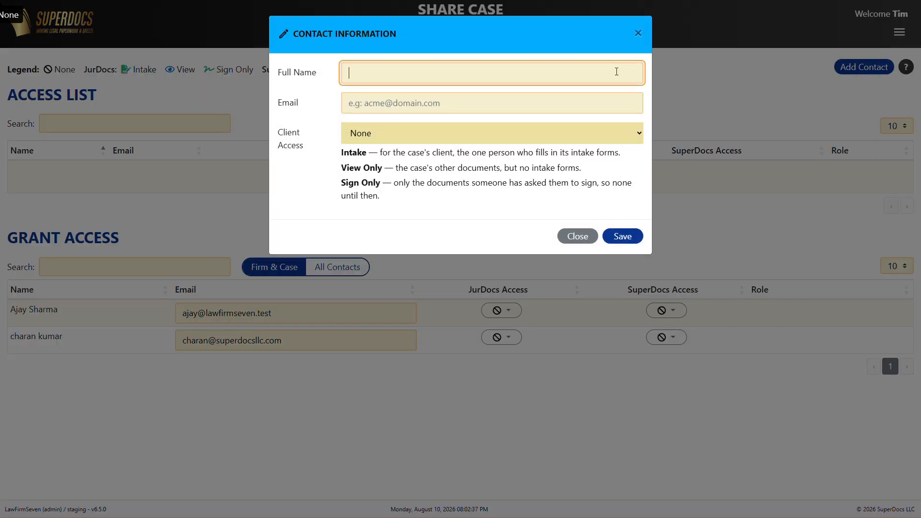
{"action": "key", "text": "Tab"}
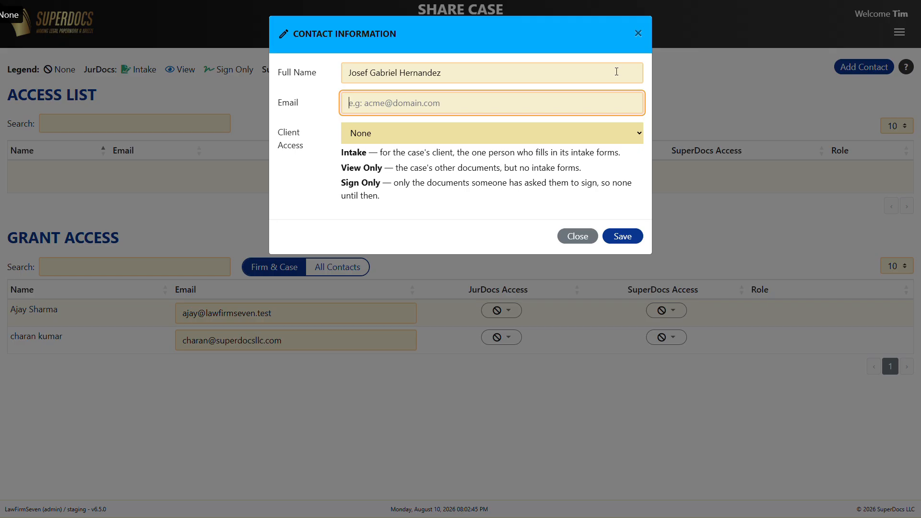
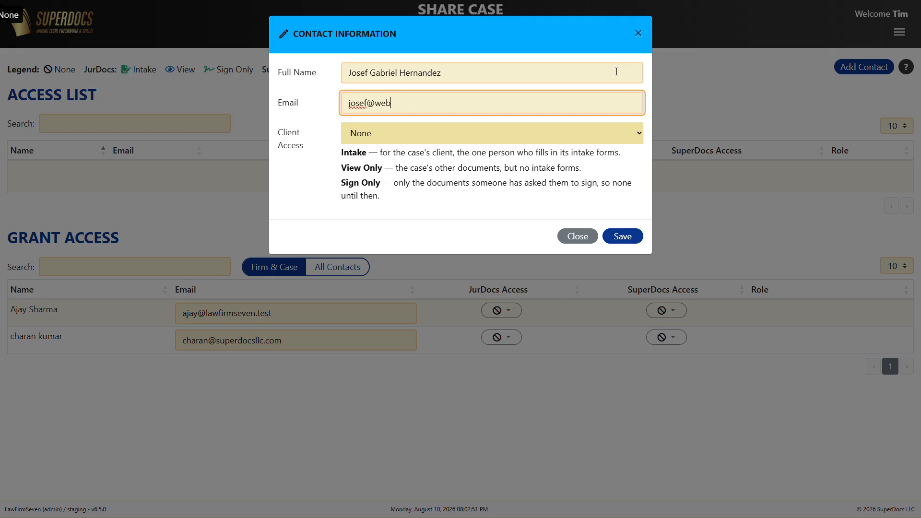
{"action": "key", "text": "Tab"}
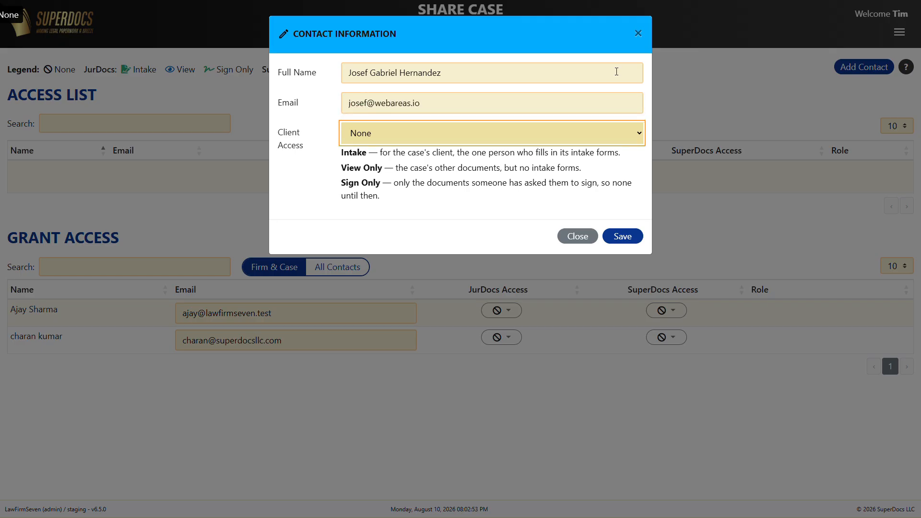
Give the new contact Intake Only client access and save it.
{"action": "left_click", "coordinate": [633, 134]}
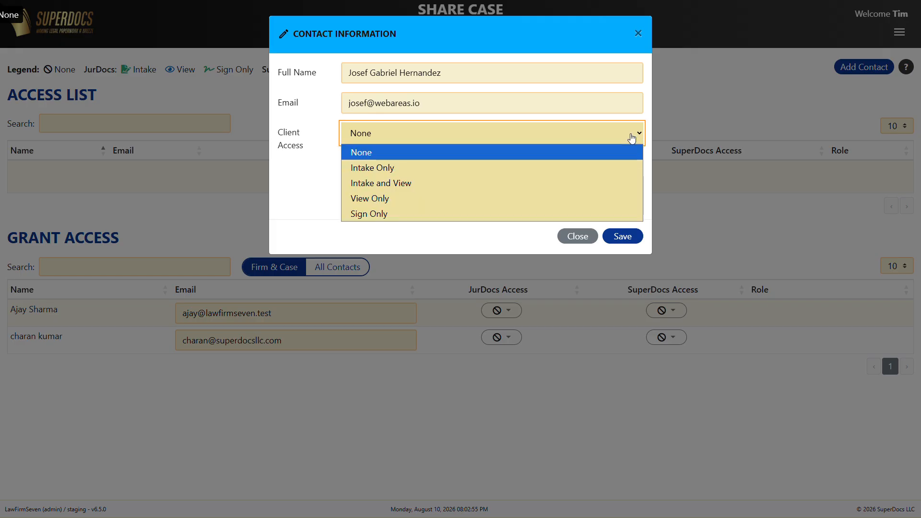
{"action": "left_click", "coordinate": [598, 168]}
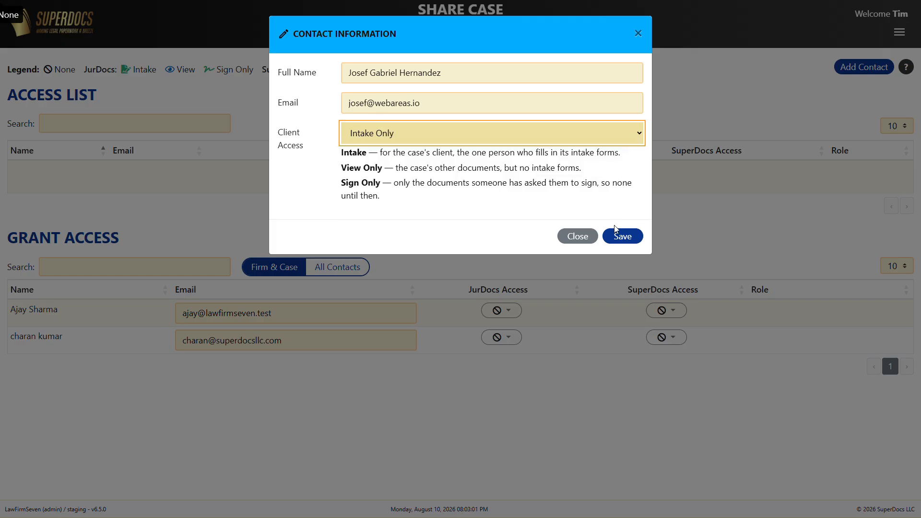
{"action": "left_click", "coordinate": [622, 235]}
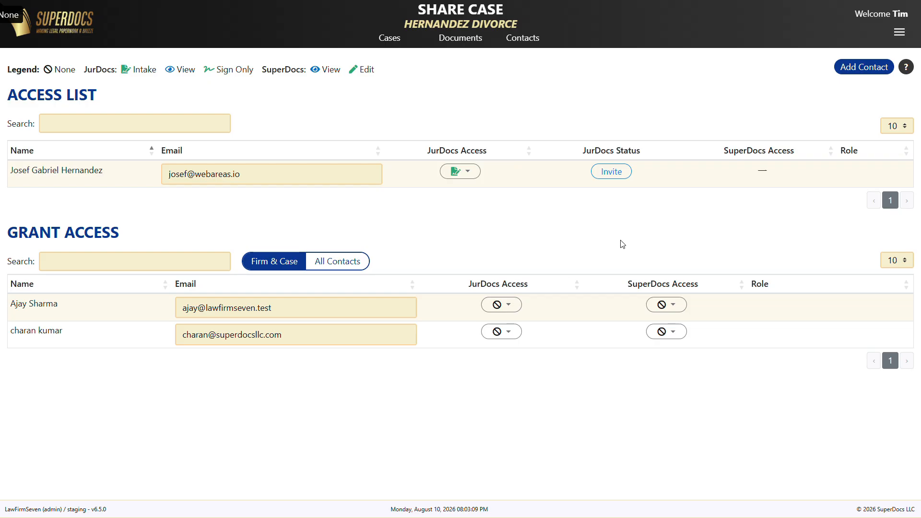
Open the new contact's invitation, copy its text, and send it from JurDocs.
{"action": "left_click", "coordinate": [611, 172]}
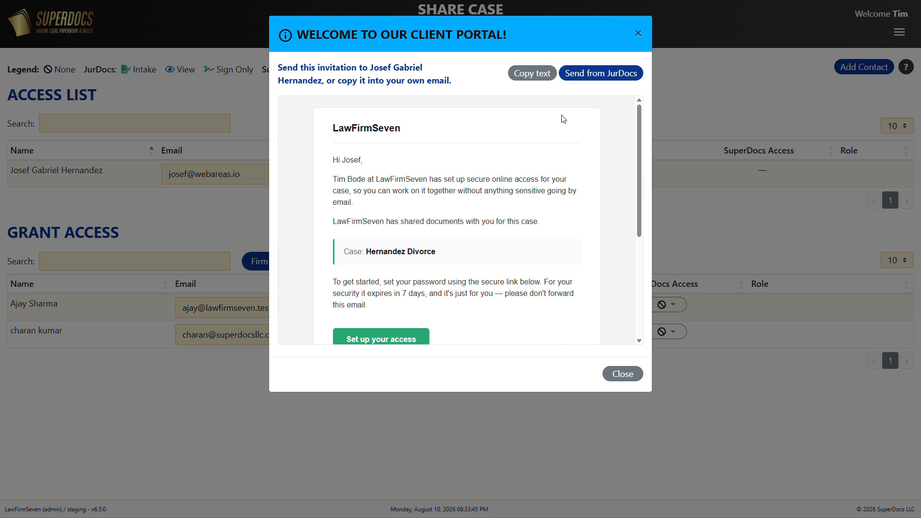
{"action": "left_click", "coordinate": [534, 74]}
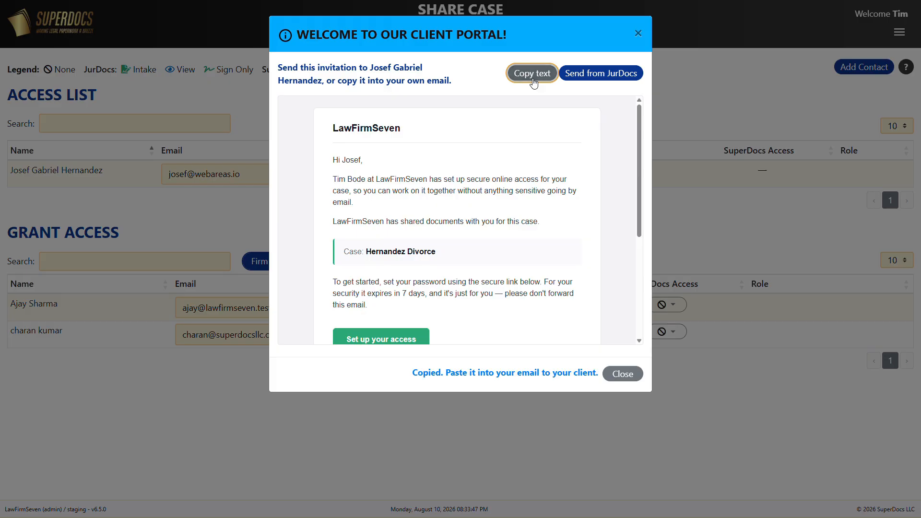
{"action": "left_click", "coordinate": [598, 79]}
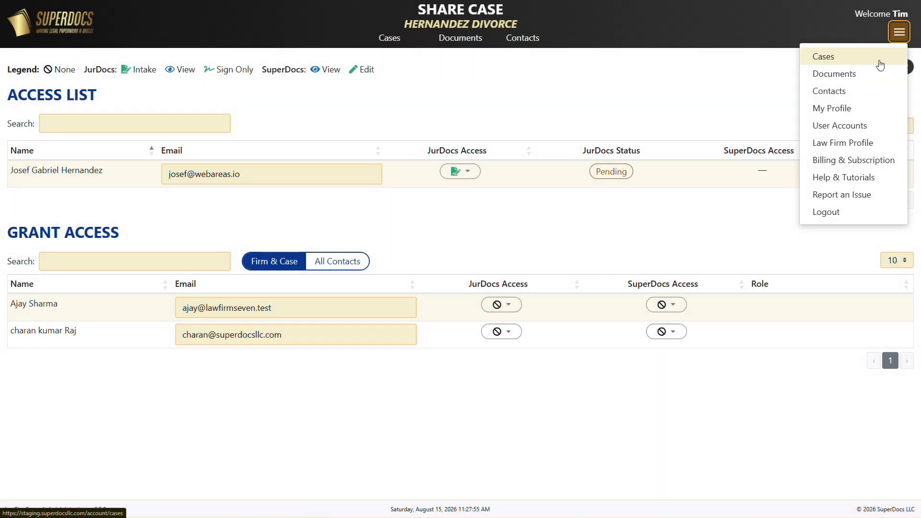
In the user profile, fill the Attorney role with Me — my own contact record, and submit.
{"action": "left_click", "coordinate": [846, 108]}
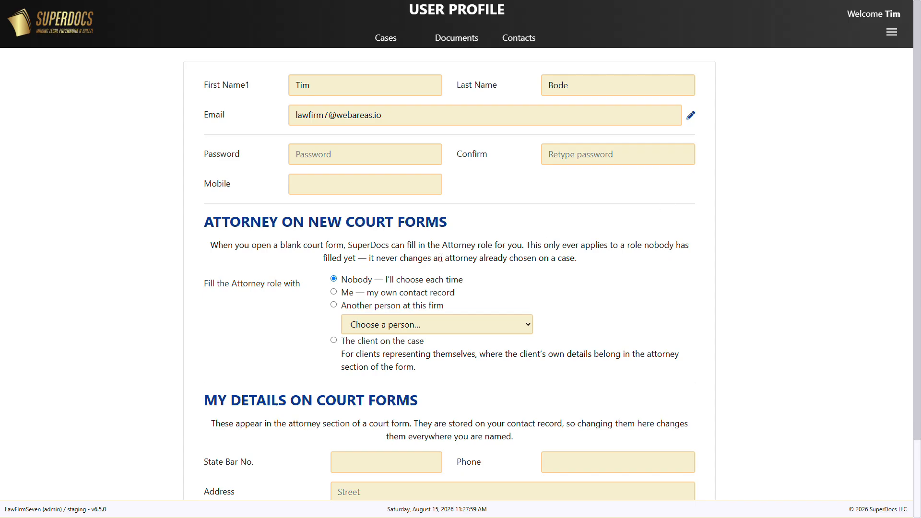
{"action": "left_click", "coordinate": [334, 293]}
{"action": "scroll", "coordinate": [655, 300], "scroll_direction": "down", "scroll_amount": 2}
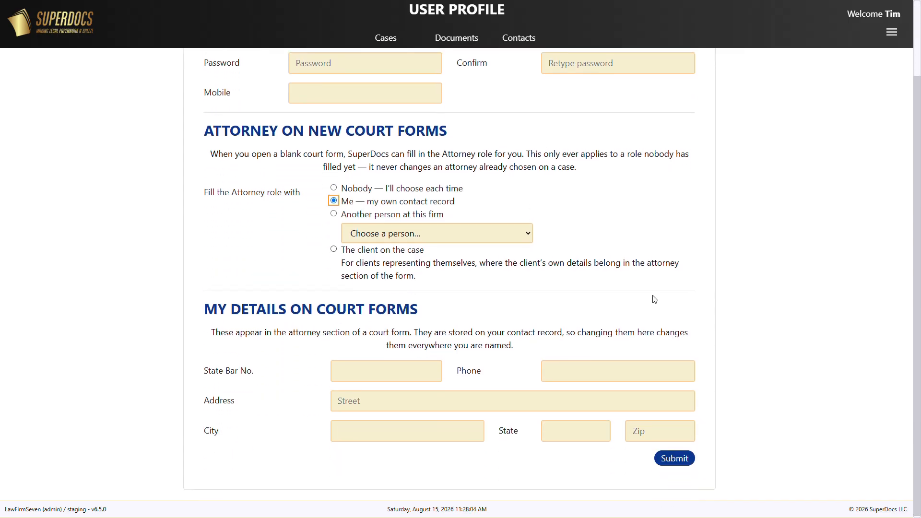
{"action": "left_click", "coordinate": [678, 465]}
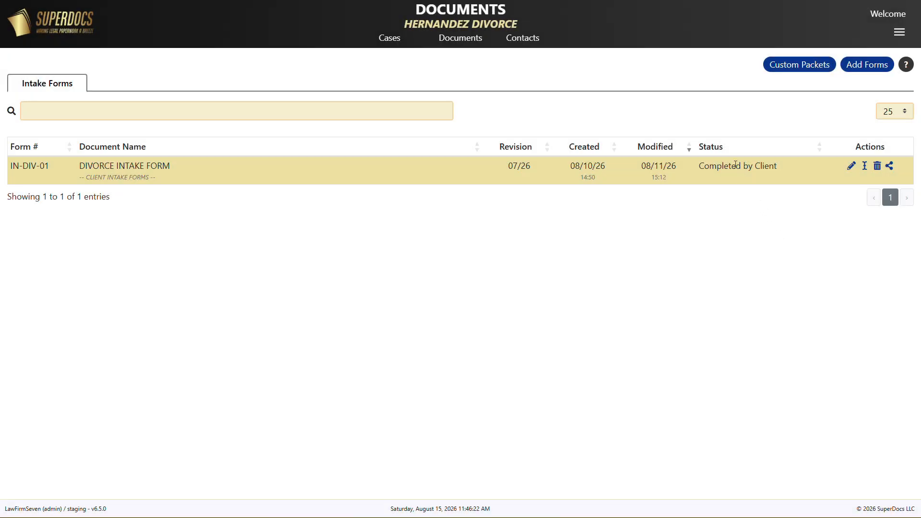
Open the client-completed Divorce Intake Form and review the client's answers.
{"action": "triple_click", "coordinate": [736, 165]}
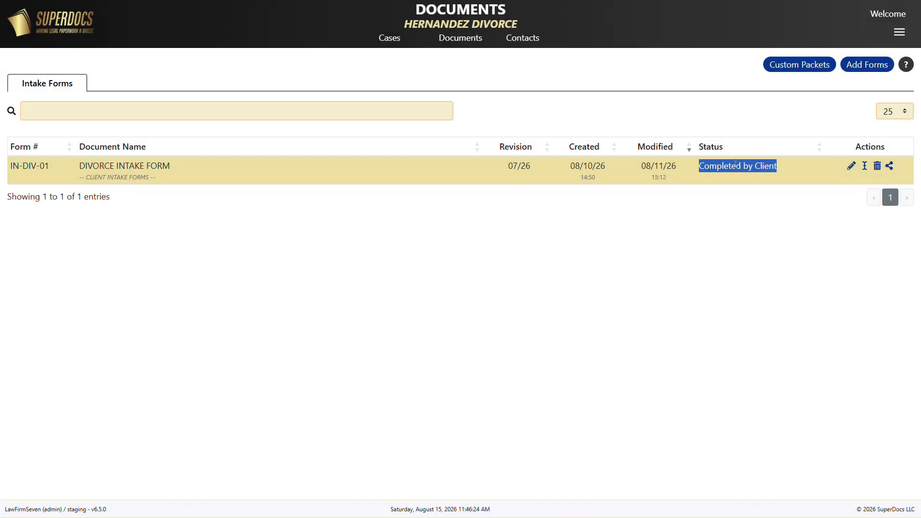
{"action": "left_click", "coordinate": [153, 168]}
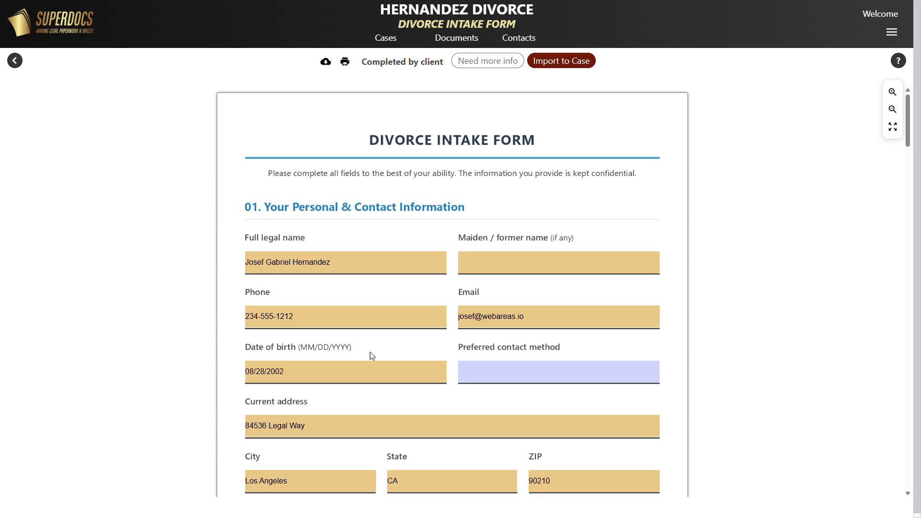
{"action": "scroll", "coordinate": [449, 457], "scroll_direction": "down", "scroll_amount": 5}
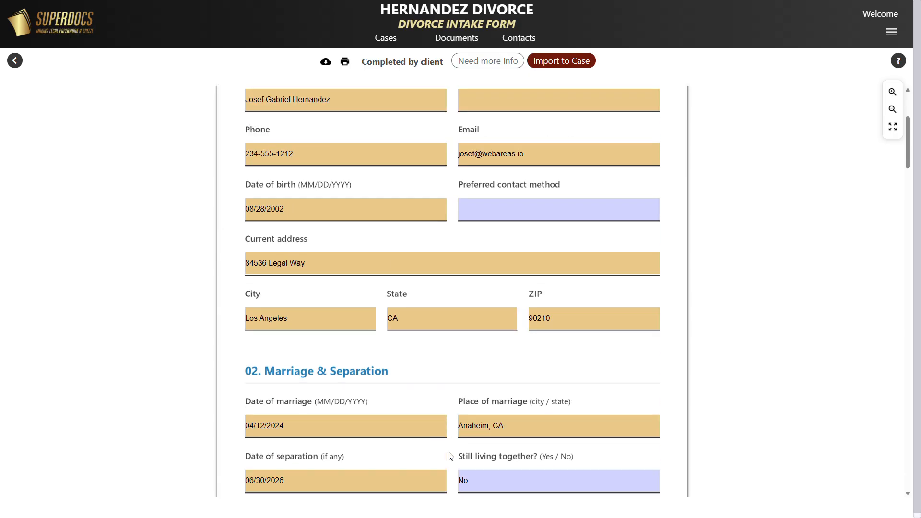
{"action": "scroll", "coordinate": [446, 452], "scroll_direction": "down", "scroll_amount": 5}
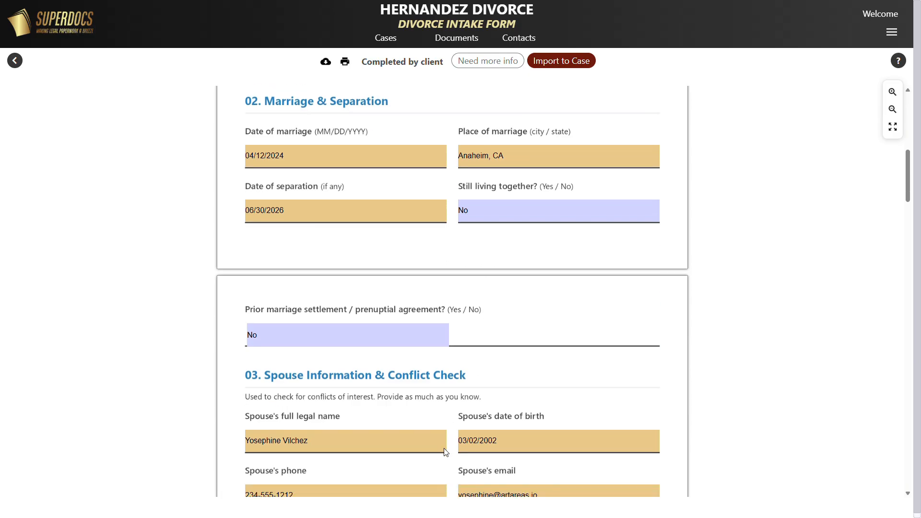
Add a note on the custody orders answer reading "Please provide the holiday schedule, and any weekends" and send the form back to the client.
{"action": "scroll", "coordinate": [445, 448], "scroll_direction": "down", "scroll_amount": 8}
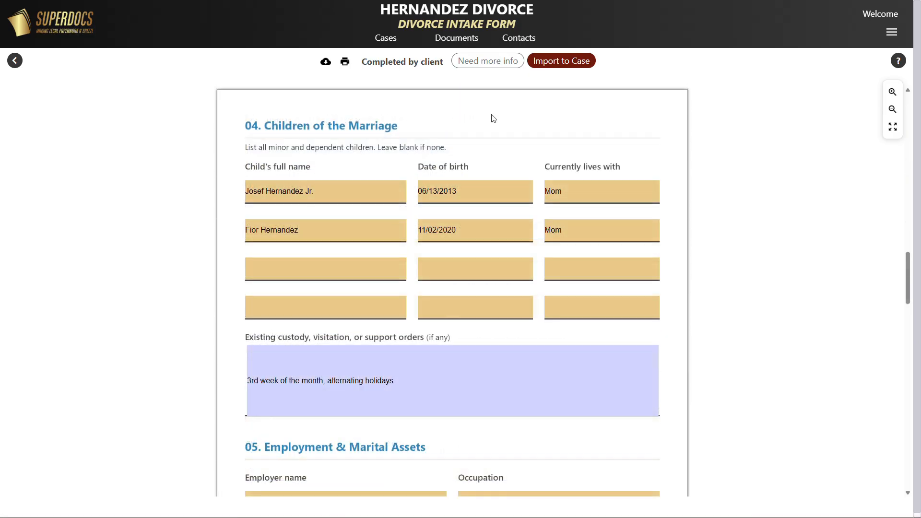
{"action": "left_click", "coordinate": [489, 65]}
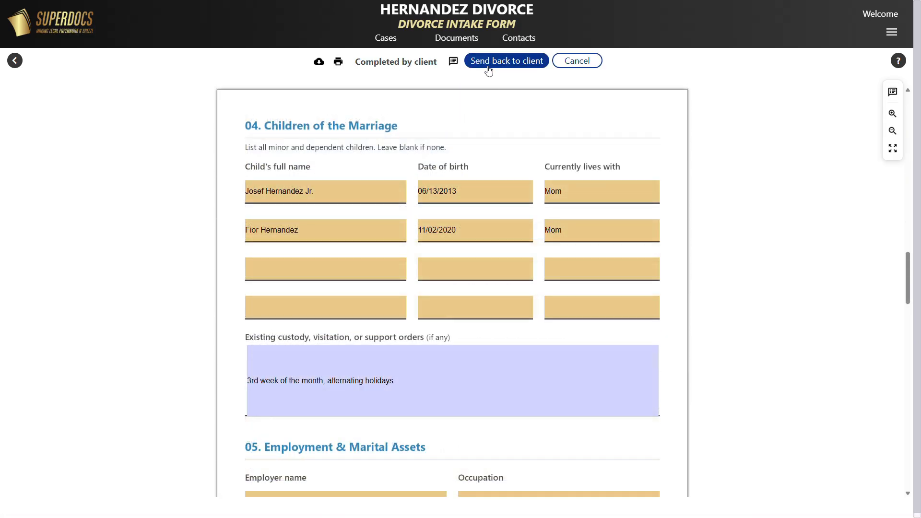
{"action": "left_click", "coordinate": [454, 63]}
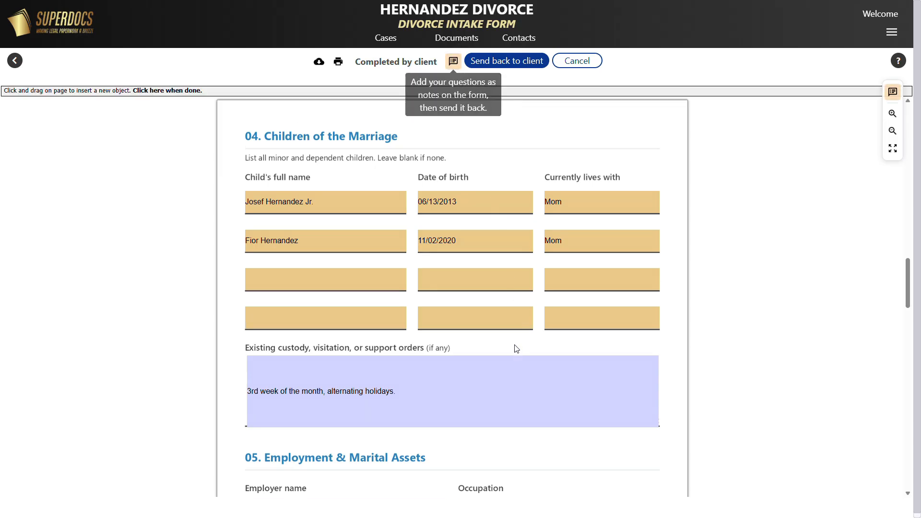
{"action": "left_click_drag", "start_coordinate": [513, 343], "coordinate": [638, 370]}
{"action": "type", "text": "Please provide the holiday schedule, and any weekends"}
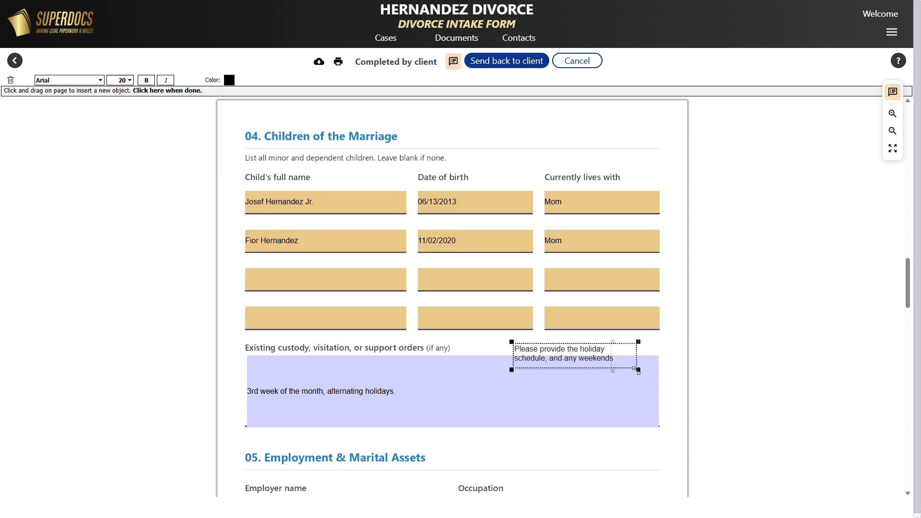
{"action": "left_click", "coordinate": [164, 92]}
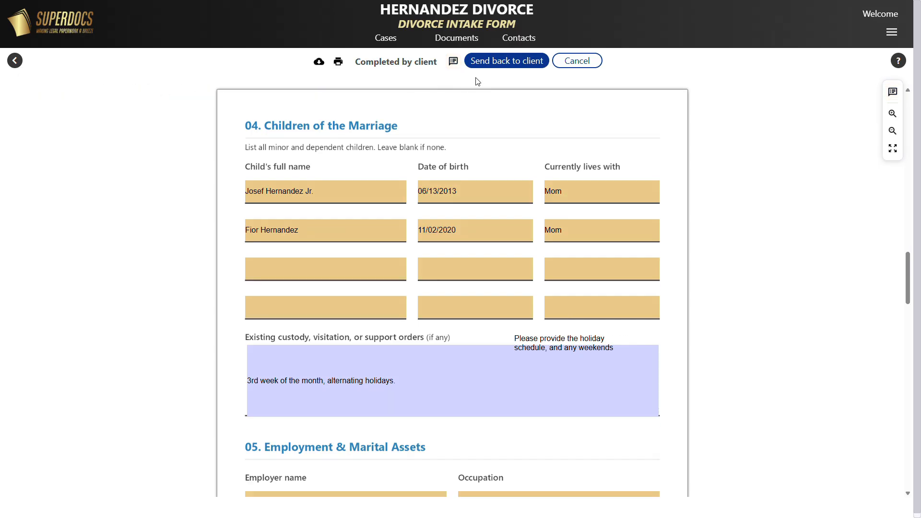
{"action": "left_click", "coordinate": [508, 66]}
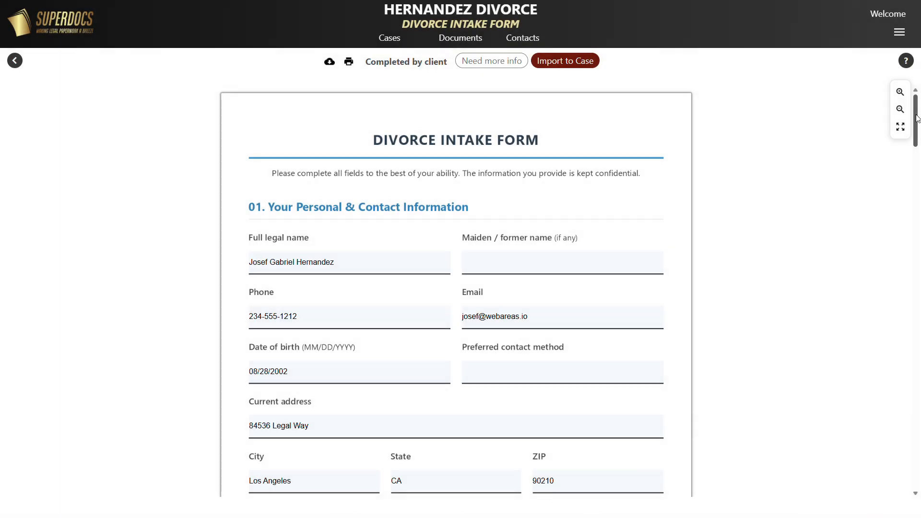
Import the intake form data to the case, assigning the client the Filing / Requesting Party role.
{"action": "left_click_drag", "start_coordinate": [917, 117], "coordinate": [918, 492]}
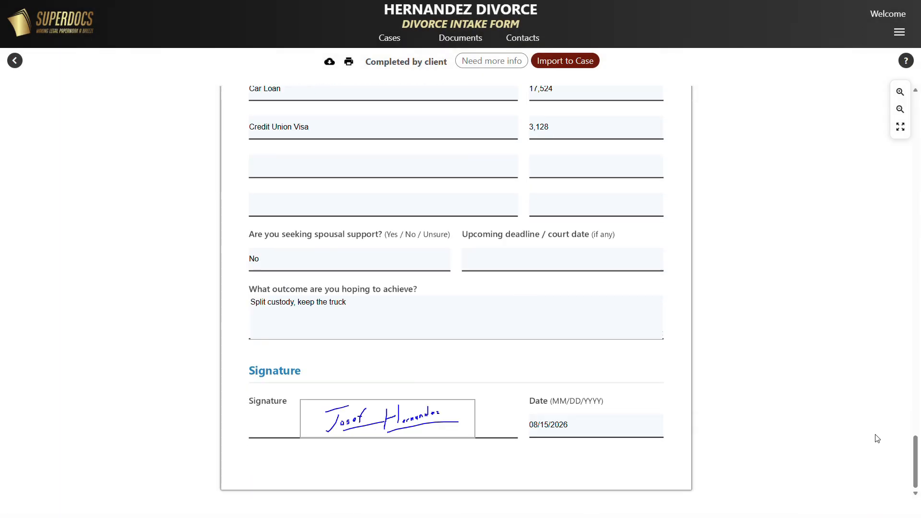
{"action": "left_click", "coordinate": [576, 65]}
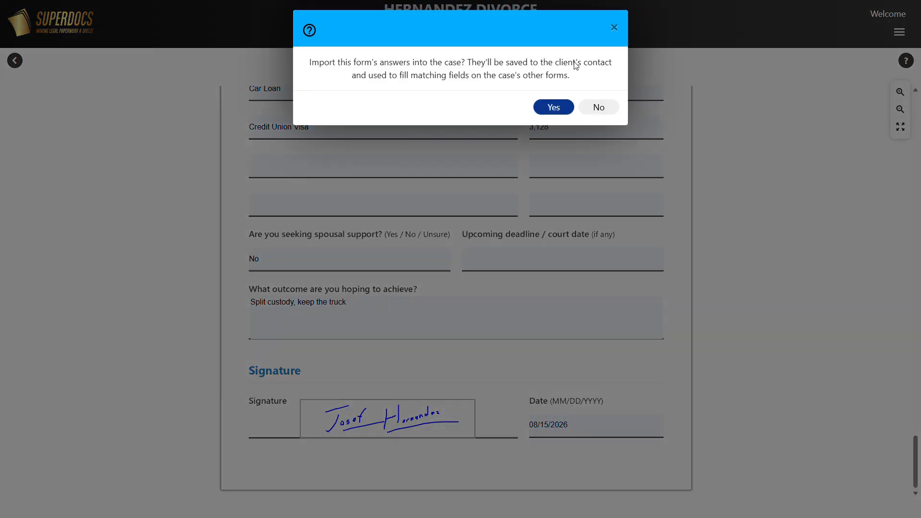
{"action": "left_click", "coordinate": [543, 105]}
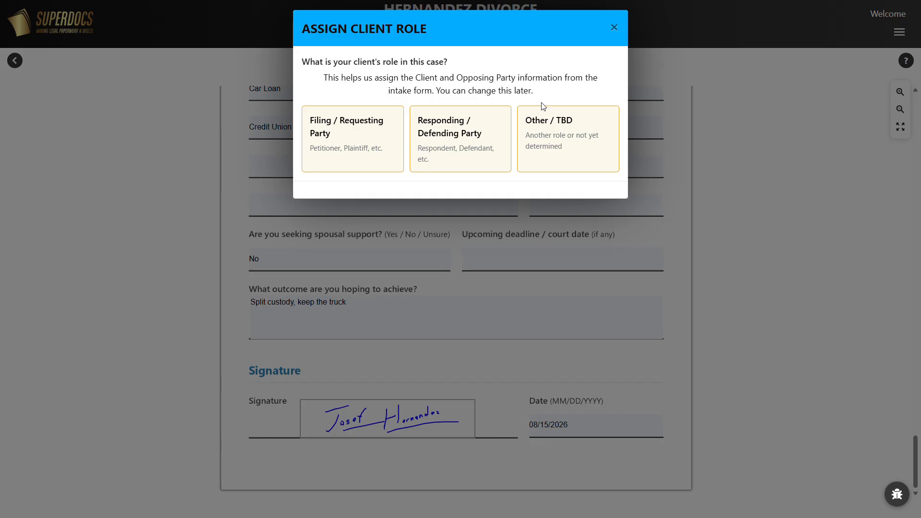
{"action": "left_click", "coordinate": [387, 138]}
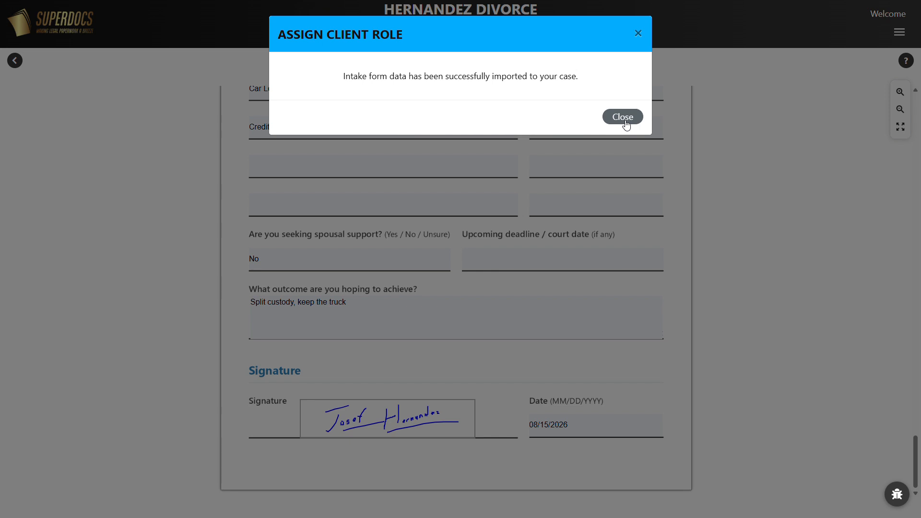
{"action": "left_click", "coordinate": [626, 124]}
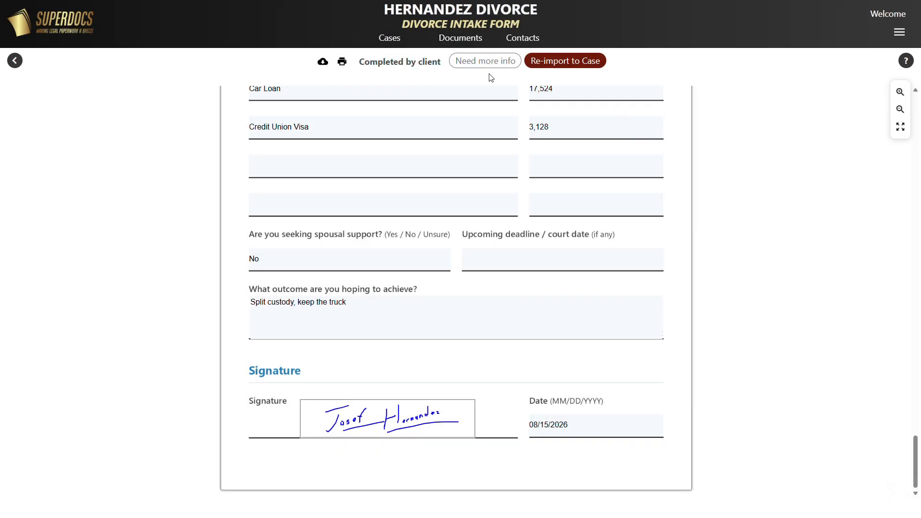
Open the FL-100 Petition from the case documents and check Dissolution (Divorce) of Marriage.
{"action": "left_click", "coordinate": [446, 38]}
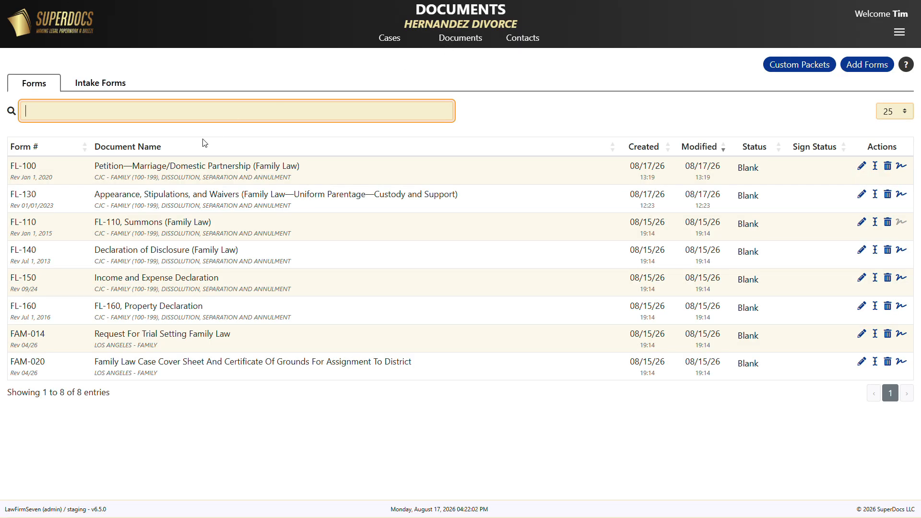
{"action": "left_click", "coordinate": [178, 166]}
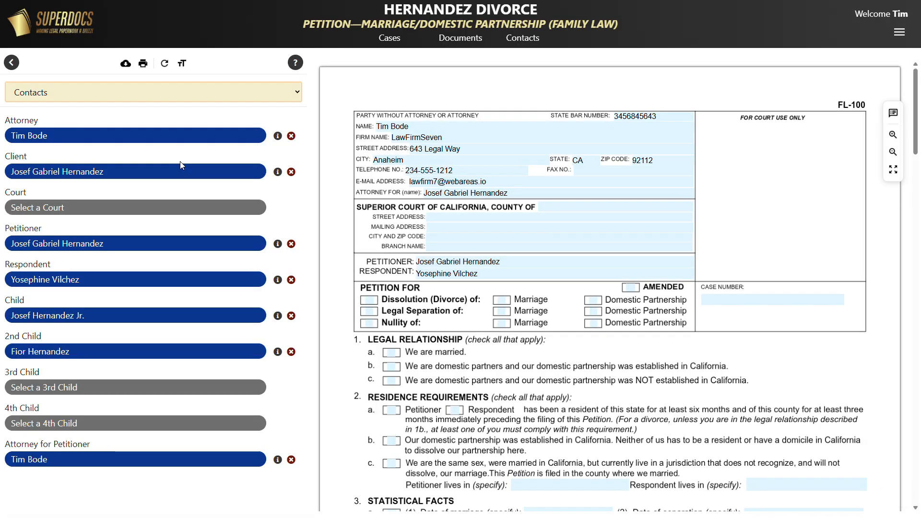
{"action": "left_click", "coordinate": [370, 302]}
{"action": "left_click", "coordinate": [370, 301]}
{"action": "left_click", "coordinate": [501, 300]}
{"action": "left_click", "coordinate": [502, 301]}
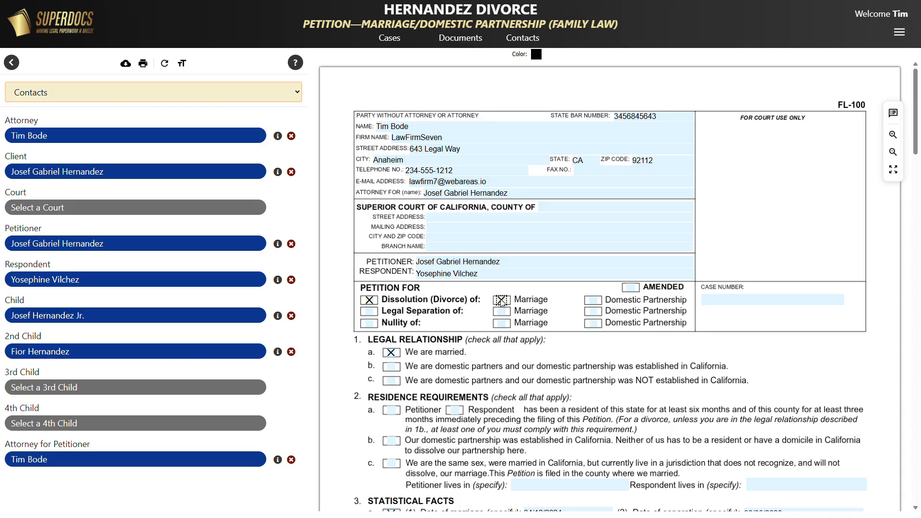
Check "The minor children are" and enter the children's ages as 13 and 5.
{"action": "scroll", "coordinate": [502, 301], "scroll_direction": "down", "scroll_amount": 3}
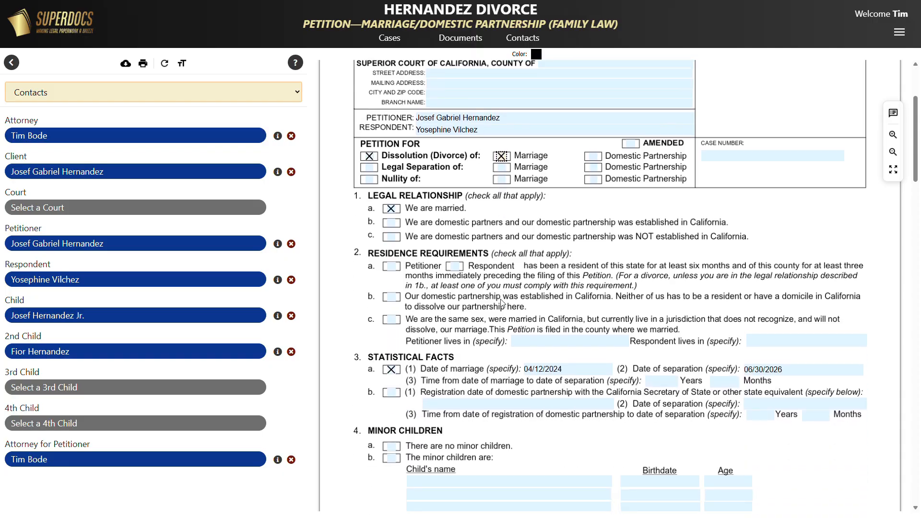
{"action": "scroll", "coordinate": [501, 302], "scroll_direction": "down", "scroll_amount": 3}
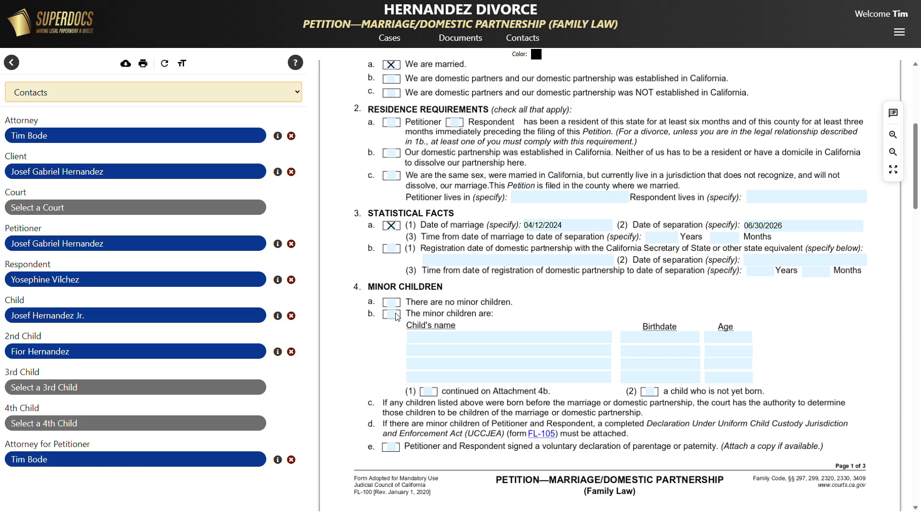
{"action": "left_click", "coordinate": [392, 316]}
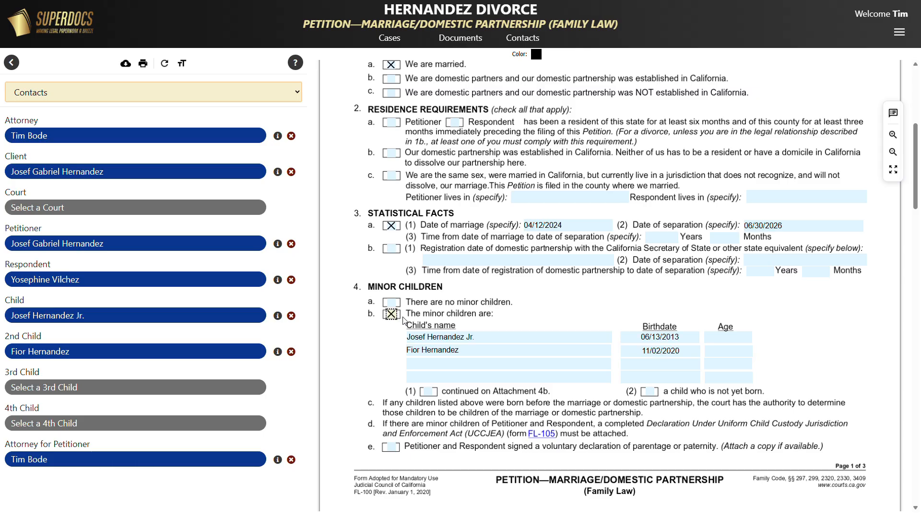
{"action": "left_click", "coordinate": [715, 354]}
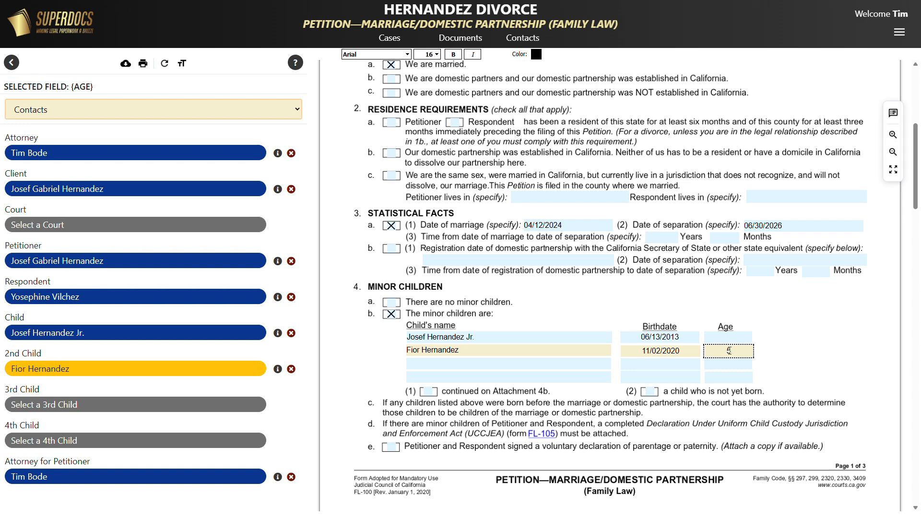
{"action": "left_click", "coordinate": [730, 338]}
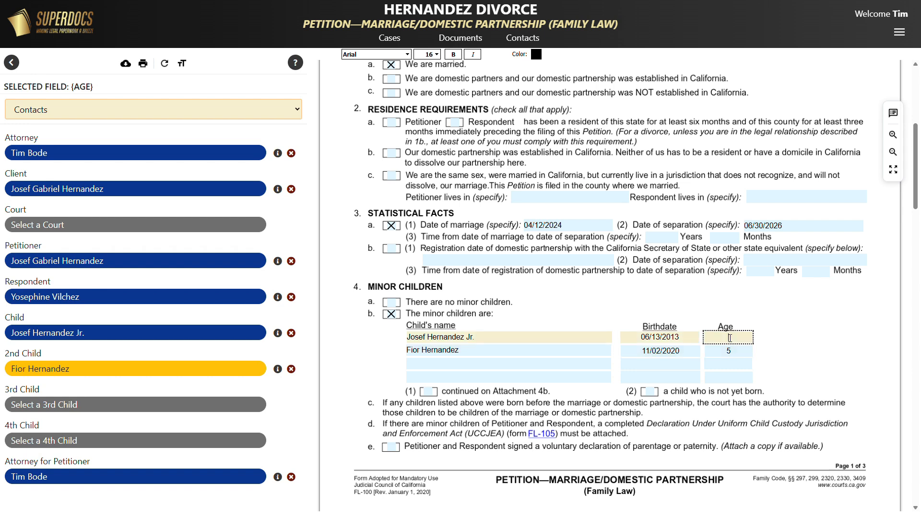
{"action": "type", "text": "13"}
{"action": "left_click", "coordinate": [757, 337]}
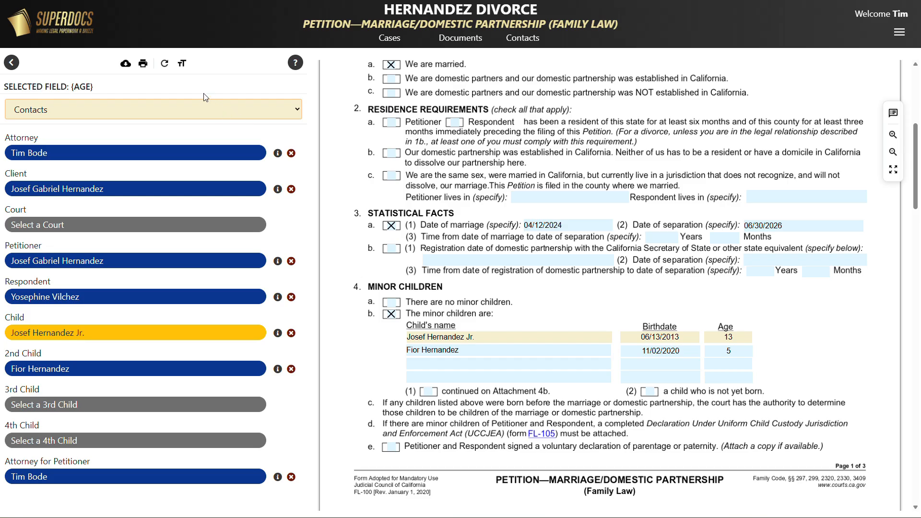
Update the petition with the latest case data.
{"action": "left_click", "coordinate": [162, 68]}
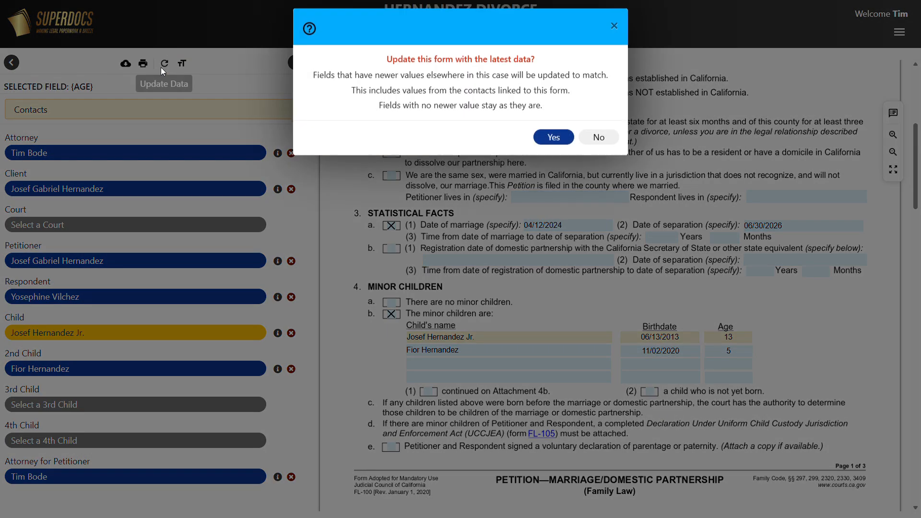
{"action": "left_click", "coordinate": [560, 140]}
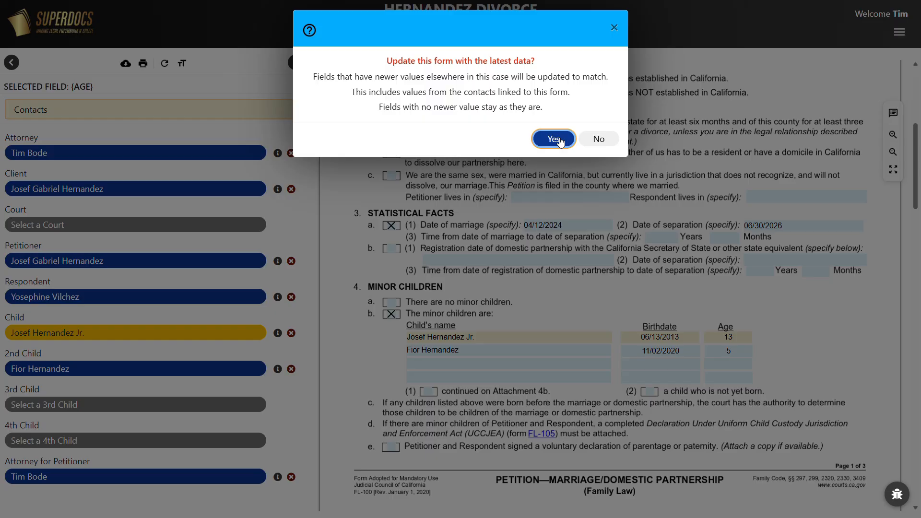
{"action": "left_click", "coordinate": [560, 140]}
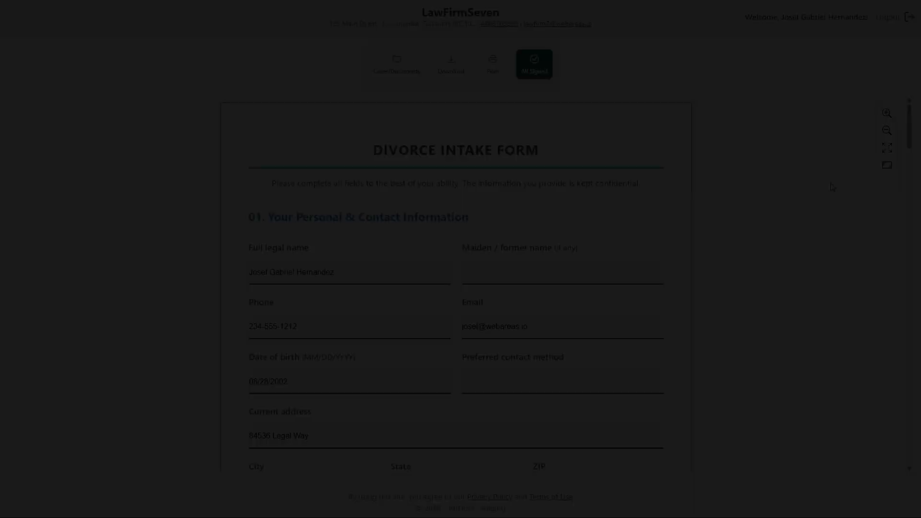
Scroll through the client's signed Divorce Intake Form in the client portal.
{"action": "scroll", "coordinate": [833, 187], "scroll_direction": "down", "scroll_amount": 3}
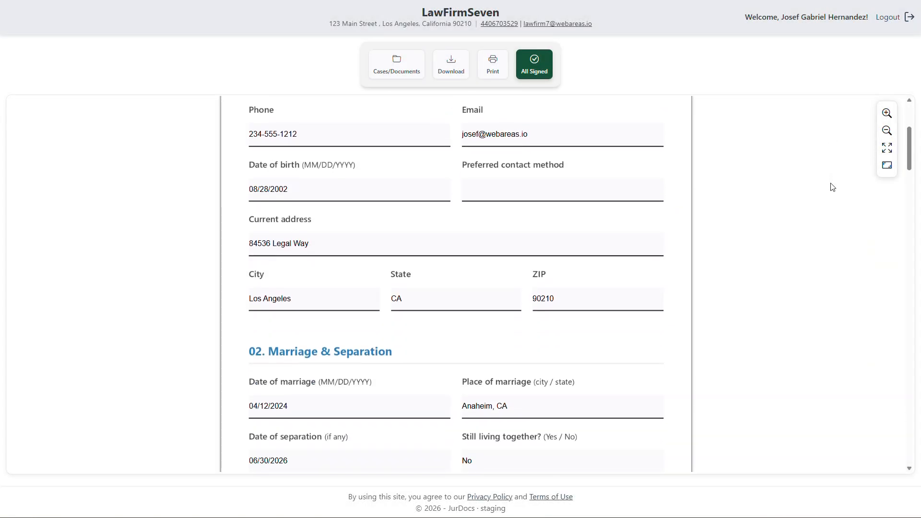
{"action": "scroll", "coordinate": [833, 188], "scroll_direction": "down", "scroll_amount": 6}
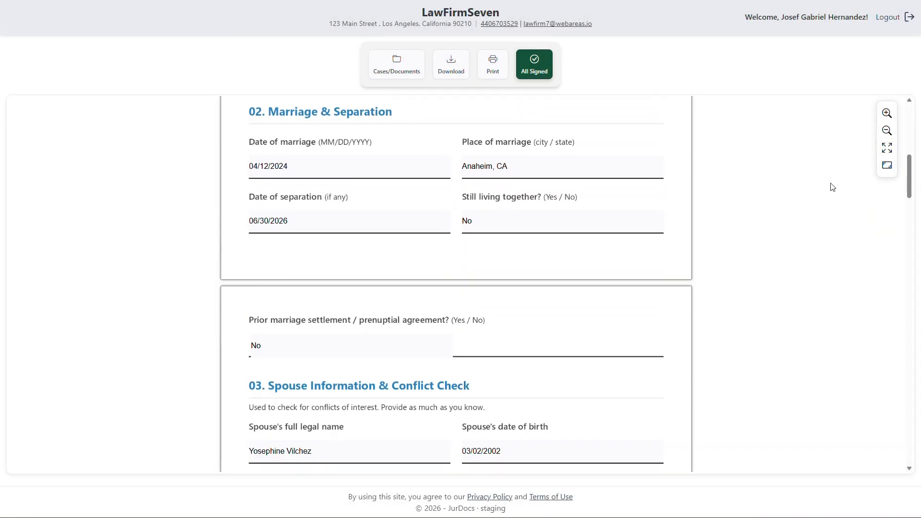
{"action": "scroll", "coordinate": [833, 187], "scroll_direction": "down", "scroll_amount": 3}
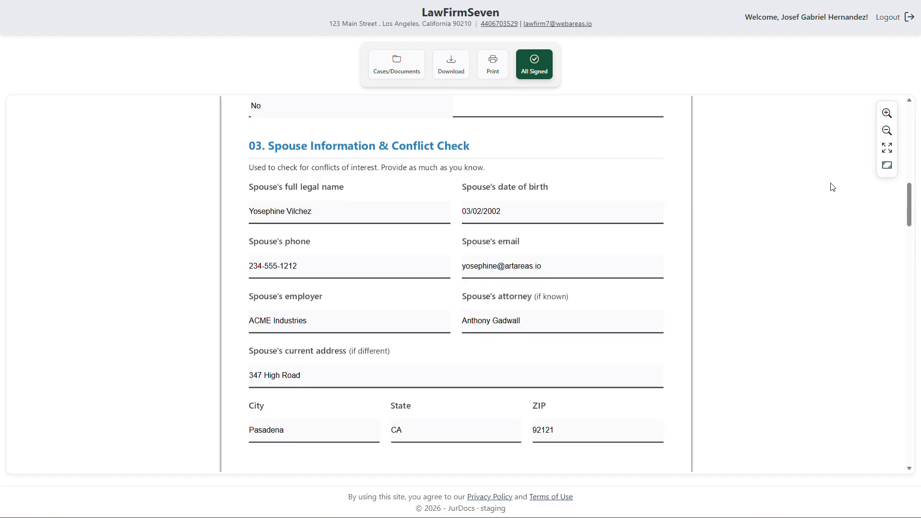
{"action": "scroll", "coordinate": [833, 187], "scroll_direction": "down", "scroll_amount": 3}
{"action": "scroll", "coordinate": [832, 187], "scroll_direction": "down", "scroll_amount": 2}
{"action": "scroll", "coordinate": [833, 187], "scroll_direction": "down", "scroll_amount": 5}
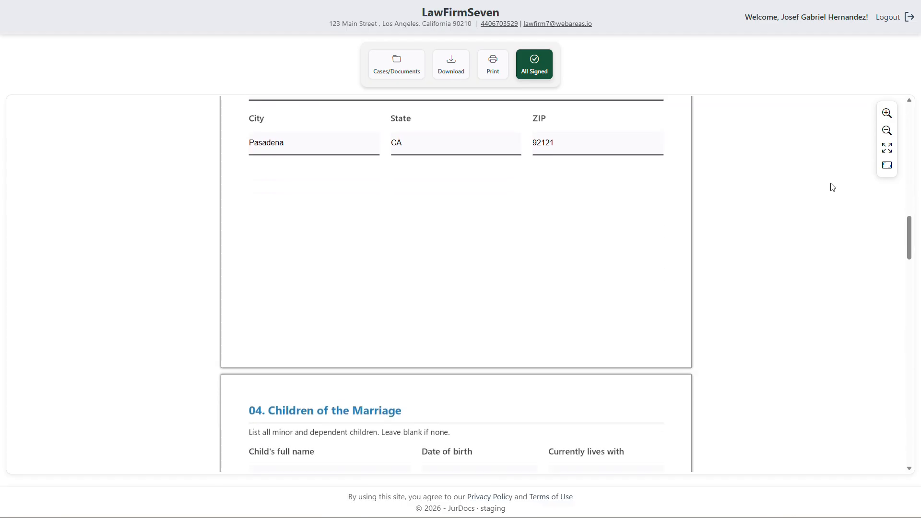
{"action": "scroll", "coordinate": [833, 188], "scroll_direction": "down", "scroll_amount": 1}
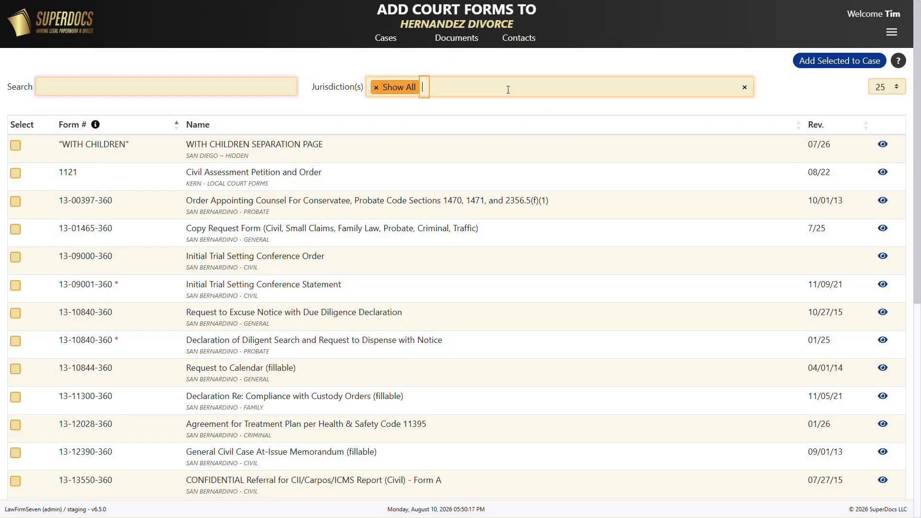
Filter the add-court-forms list to the CLIENT INTAKE FORMS jurisdiction.
{"action": "left_click", "coordinate": [508, 90]}
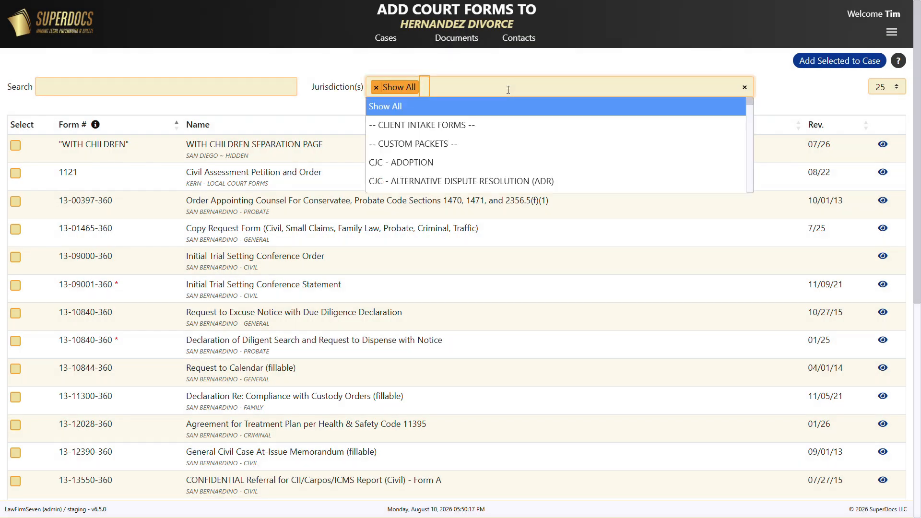
{"action": "left_click", "coordinate": [440, 125]}
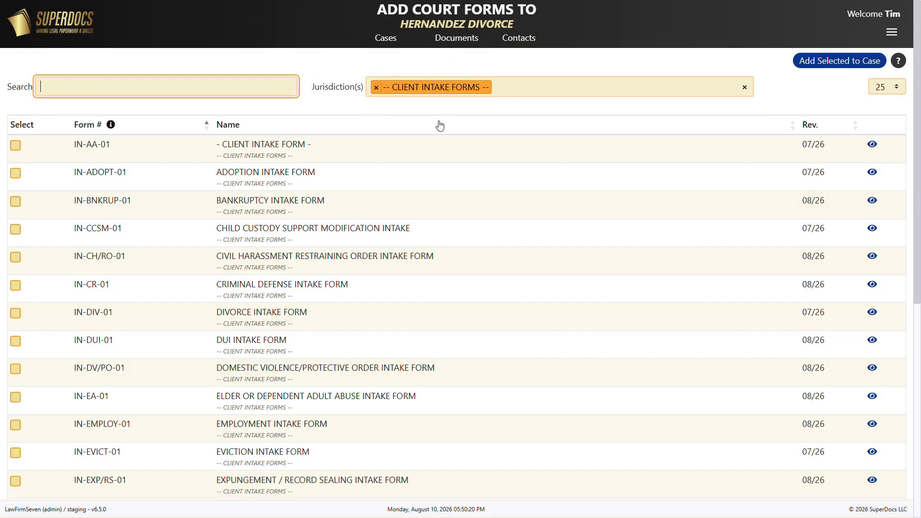